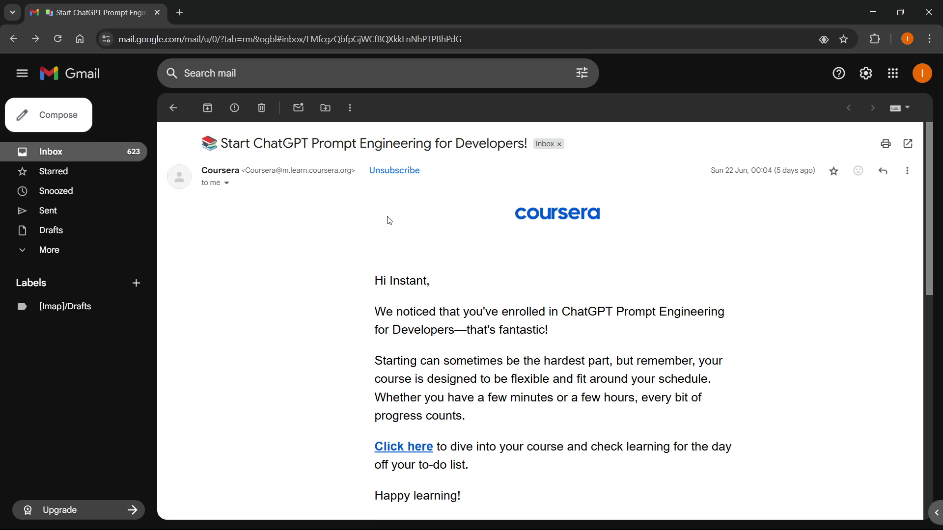
{"action": "scroll", "coordinate": [421, 240], "scroll_direction": "down", "scroll_amount": 2}
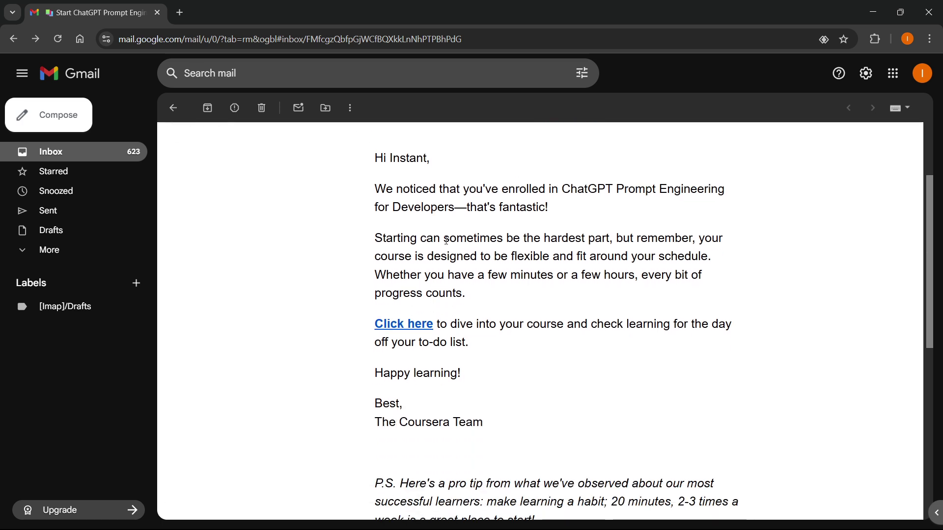
{"action": "scroll", "coordinate": [507, 228], "scroll_direction": "up", "scroll_amount": 1}
{"action": "scroll", "coordinate": [507, 229], "scroll_direction": "up", "scroll_amount": 1}
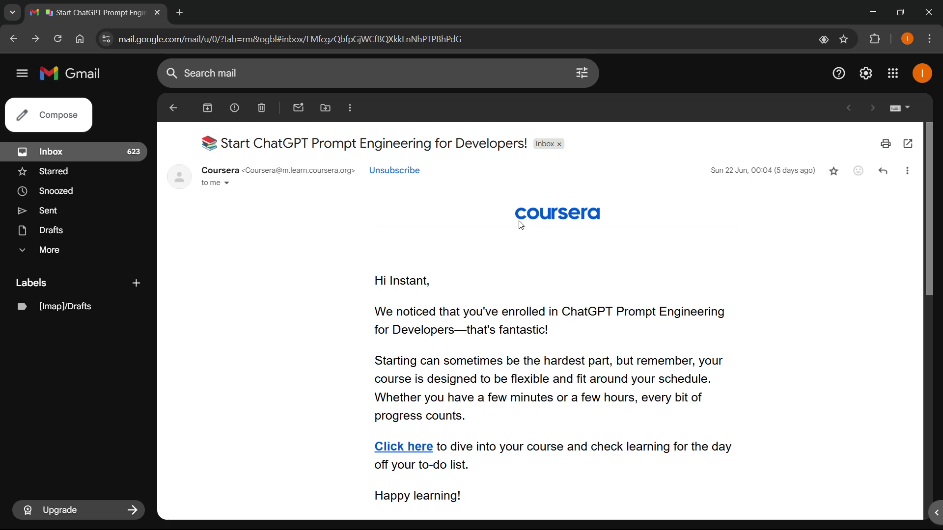
{"action": "scroll", "coordinate": [435, 221], "scroll_direction": "down", "scroll_amount": 2}
{"action": "scroll", "coordinate": [442, 236], "scroll_direction": "down", "scroll_amount": 6}
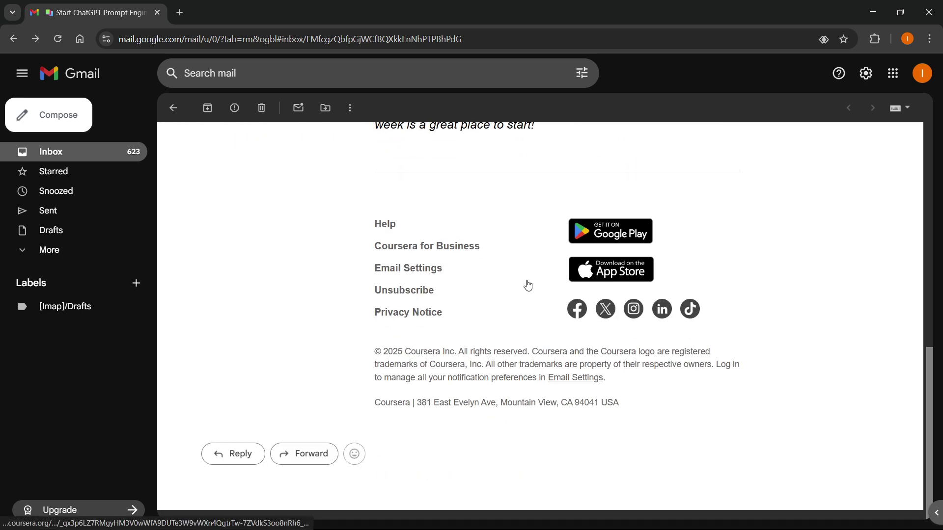
{"action": "scroll", "coordinate": [527, 291], "scroll_direction": "up", "scroll_amount": 8}
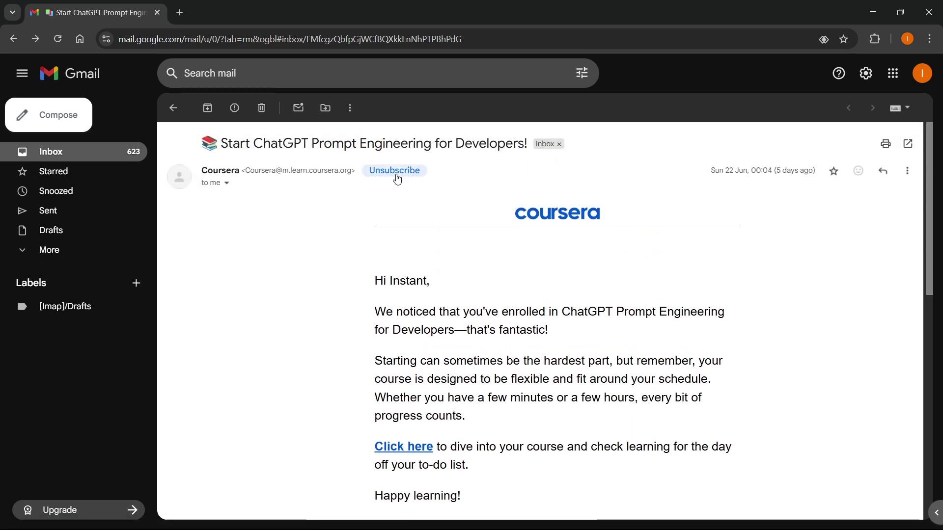
- Unsubscribe from Coursera's mailing list using the Unsubscribe option beside the sender, and confirm
{"action": "left_click", "coordinate": [397, 179]}
{"action": "left_click", "coordinate": [574, 327]}
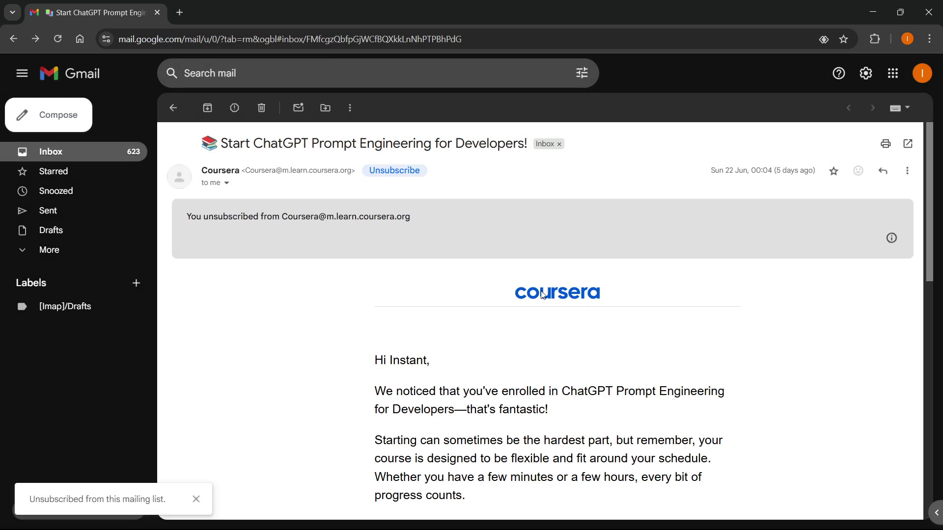
{"action": "scroll", "coordinate": [543, 293], "scroll_direction": "down", "scroll_amount": 3}
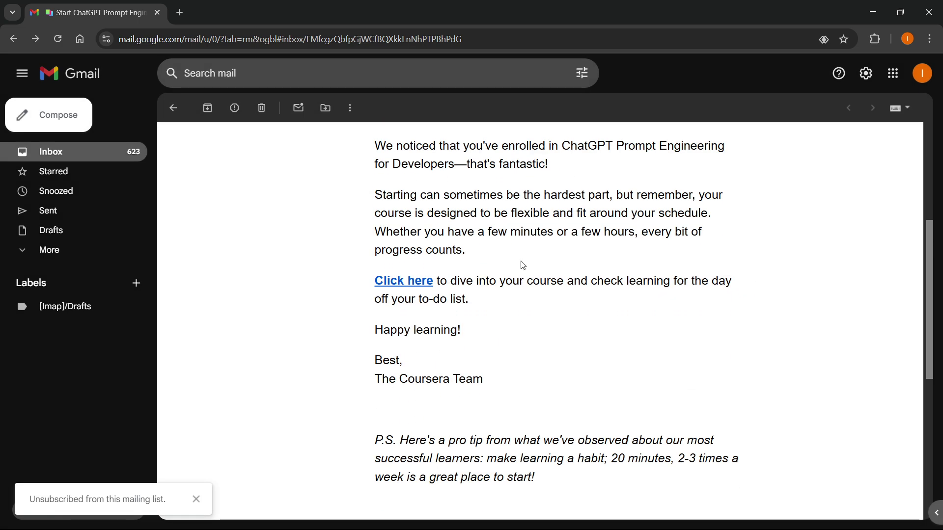
{"action": "scroll", "coordinate": [497, 270], "scroll_direction": "up", "scroll_amount": 2}
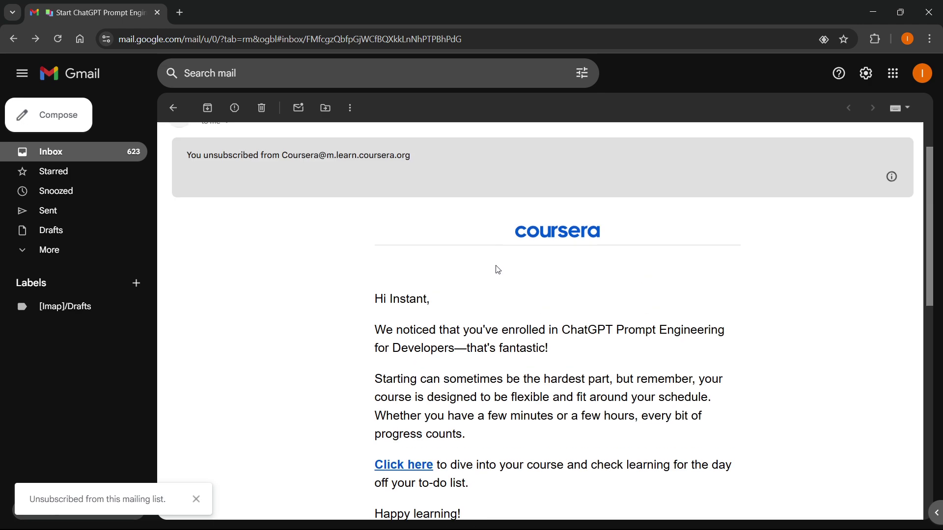
- Expand the Gmail sidebar to reveal the Important, All Mail, Spam and Bin folders
{"action": "left_click", "coordinate": [56, 252]}
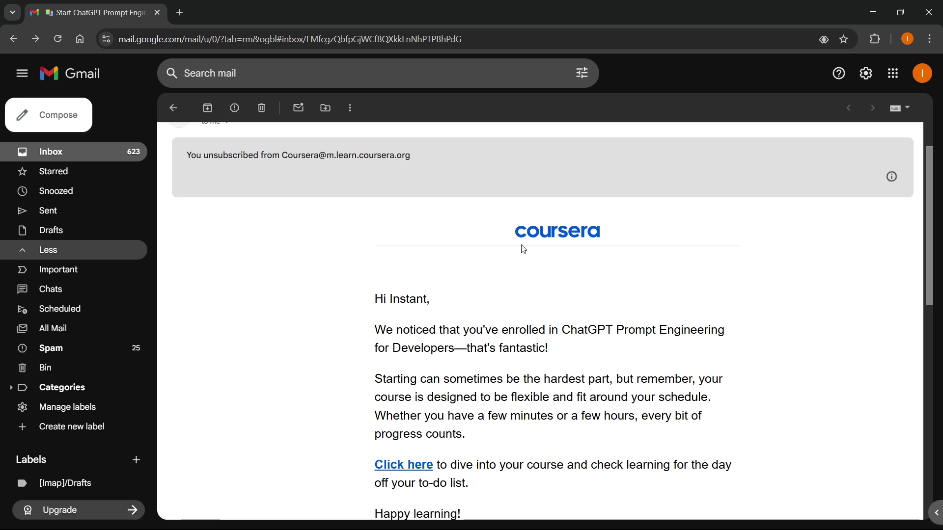
{"action": "scroll", "coordinate": [600, 264], "scroll_direction": "up", "scroll_amount": 1}
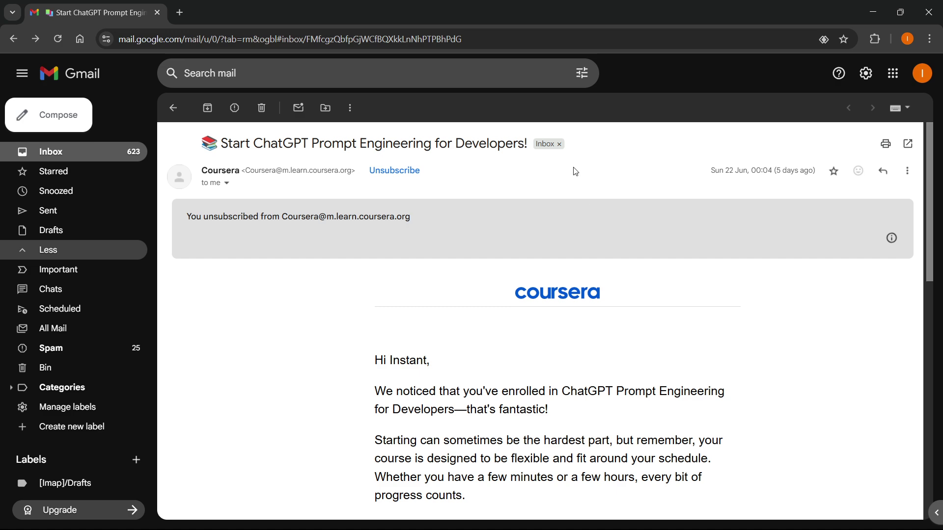
{"action": "left_click_drag", "start_coordinate": [515, 298], "coordinate": [608, 294]}
{"action": "left_click", "coordinate": [684, 298]}
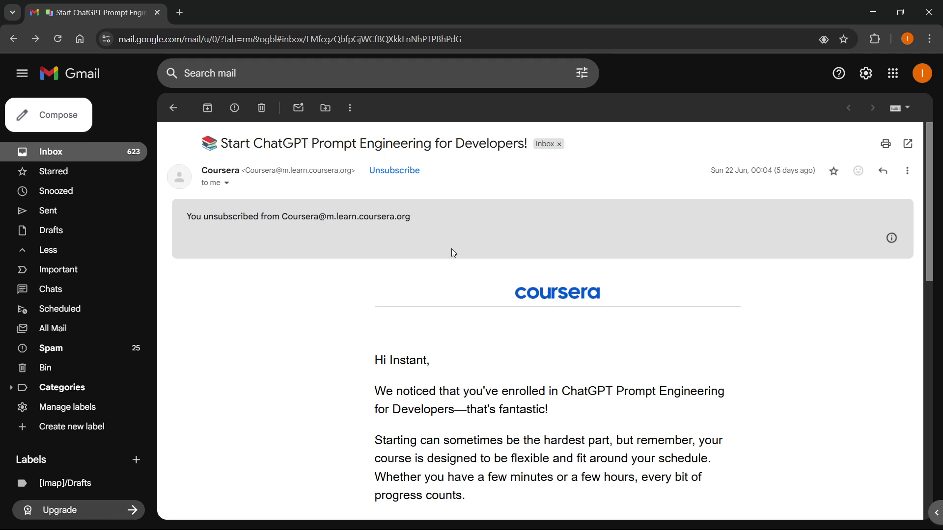
{"action": "scroll", "coordinate": [451, 248], "scroll_direction": "down", "scroll_amount": 1}
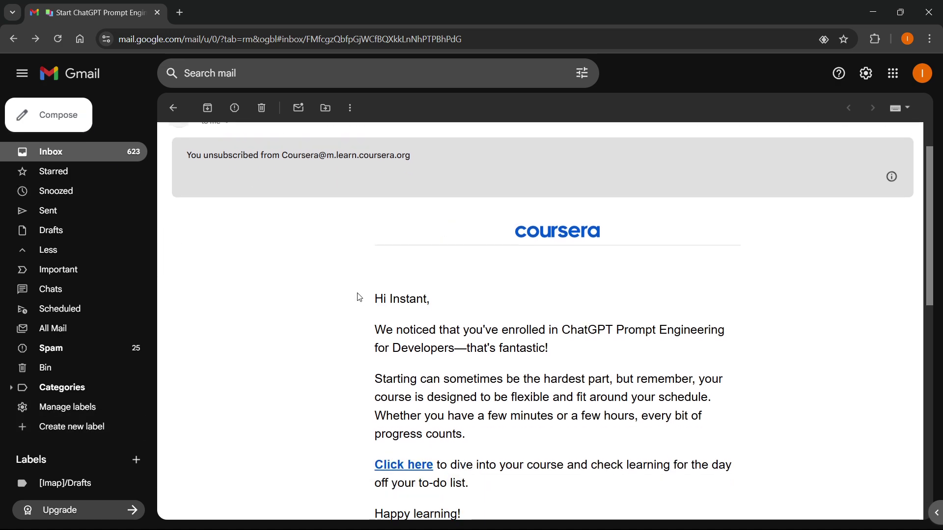
{"action": "scroll", "coordinate": [473, 260], "scroll_direction": "up", "scroll_amount": 1}
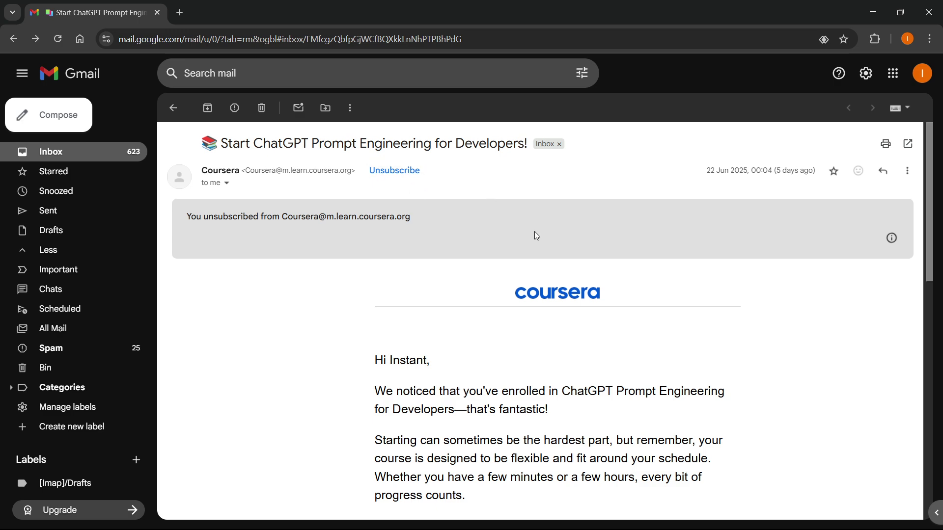
{"action": "scroll", "coordinate": [535, 236], "scroll_direction": "down", "scroll_amount": 3}
{"action": "scroll", "coordinate": [536, 235], "scroll_direction": "down", "scroll_amount": 3}
{"action": "scroll", "coordinate": [535, 236], "scroll_direction": "down", "scroll_amount": 3}
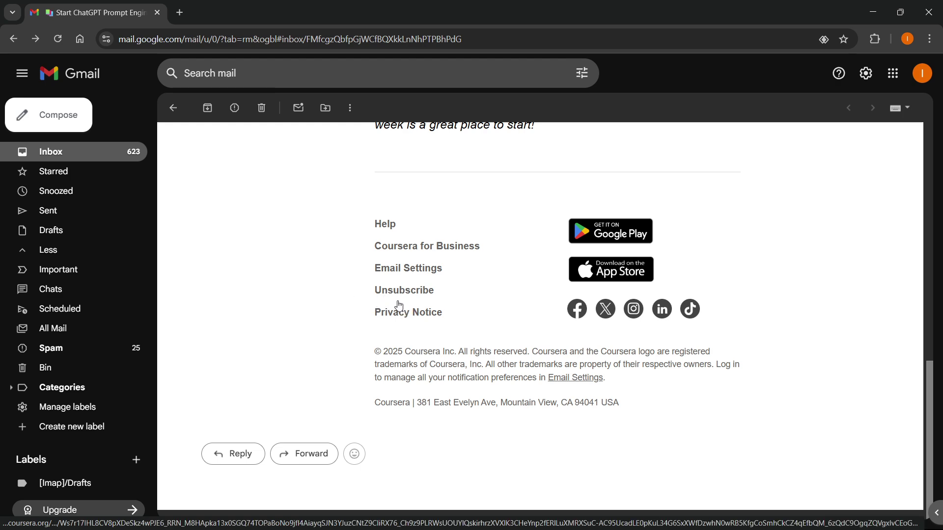
- Follow the Unsubscribe link in the Coursera email's footer
{"action": "left_click", "coordinate": [401, 295]}
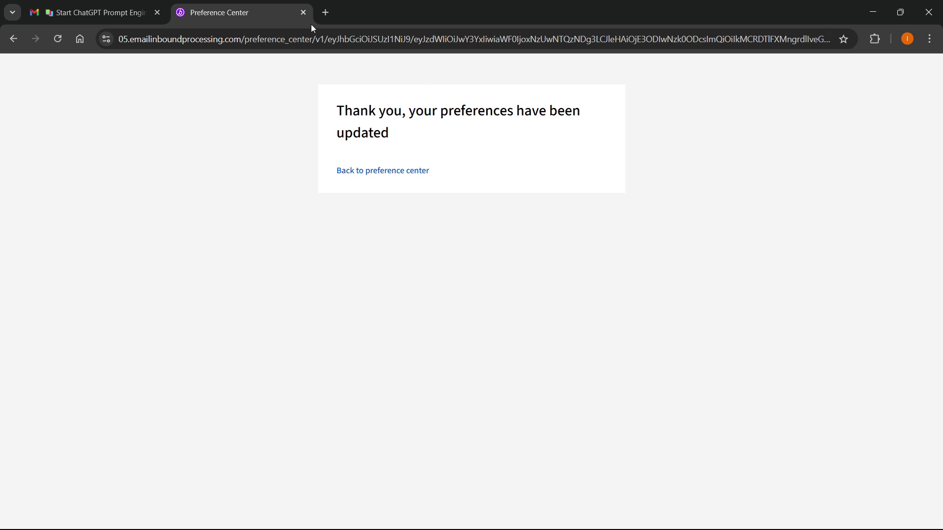
- Close the Coursera Preference Center tab after reviewing its email-type checkboxes
{"action": "key", "text": "ctrl+w"}
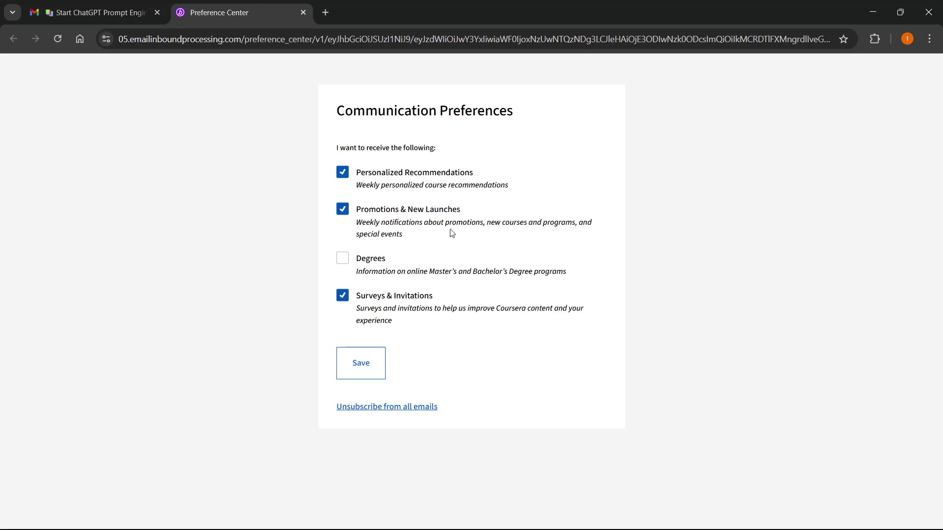
- Close the reopened Preference Center tab to return to the Coursera email
{"action": "key", "text": "ctrl+w"}
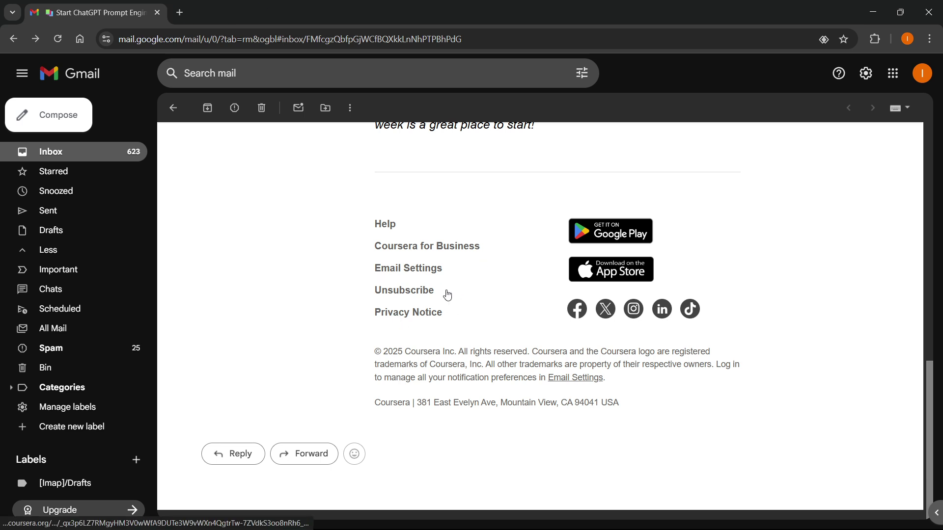
{"action": "scroll", "coordinate": [448, 296], "scroll_direction": "up", "scroll_amount": 1}
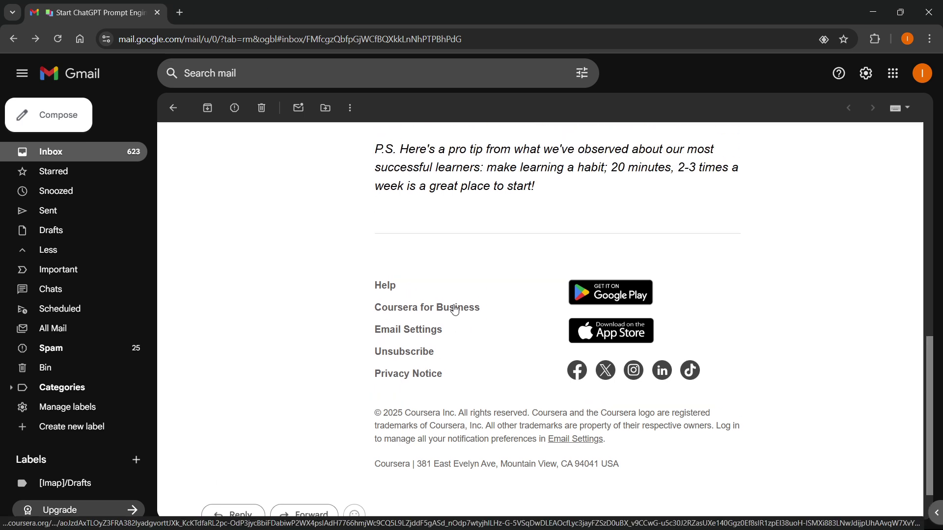
{"action": "scroll", "coordinate": [452, 315], "scroll_direction": "down", "scroll_amount": 1}
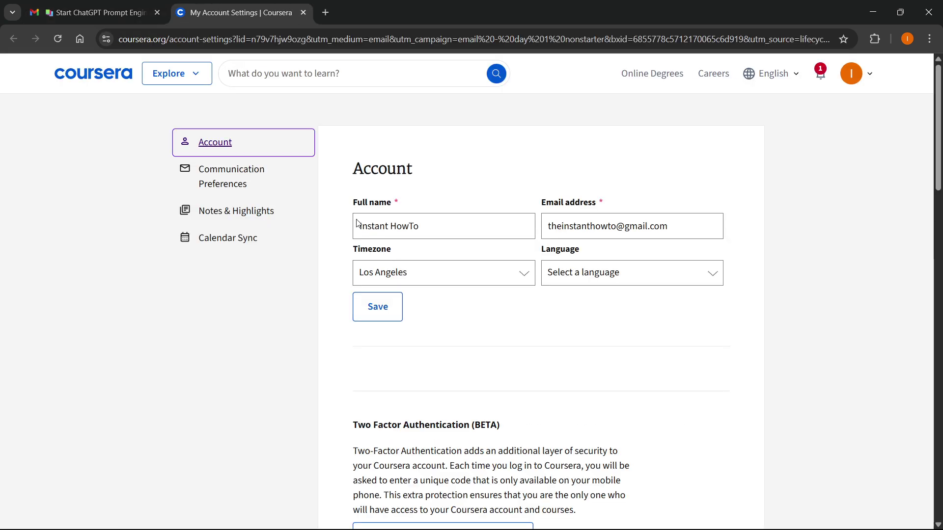
- Show the Communication Preferences section in Coursera Account Settings
{"action": "left_click", "coordinate": [239, 177]}
{"action": "scroll", "coordinate": [410, 172], "scroll_direction": "down", "scroll_amount": 2}
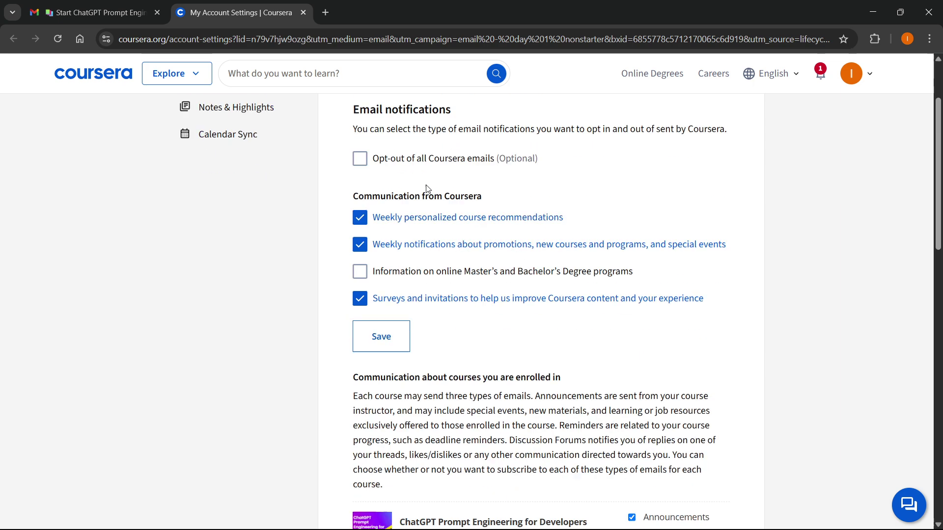
{"action": "scroll", "coordinate": [369, 186], "scroll_direction": "down", "scroll_amount": 3}
{"action": "scroll", "coordinate": [397, 187], "scroll_direction": "down", "scroll_amount": 3}
{"action": "scroll", "coordinate": [425, 187], "scroll_direction": "down", "scroll_amount": 2}
{"action": "scroll", "coordinate": [404, 224], "scroll_direction": "up", "scroll_amount": 3}
{"action": "scroll", "coordinate": [401, 251], "scroll_direction": "up", "scroll_amount": 3}
{"action": "scroll", "coordinate": [400, 282], "scroll_direction": "up", "scroll_amount": 3}
{"action": "scroll", "coordinate": [382, 314], "scroll_direction": "up", "scroll_amount": 1}
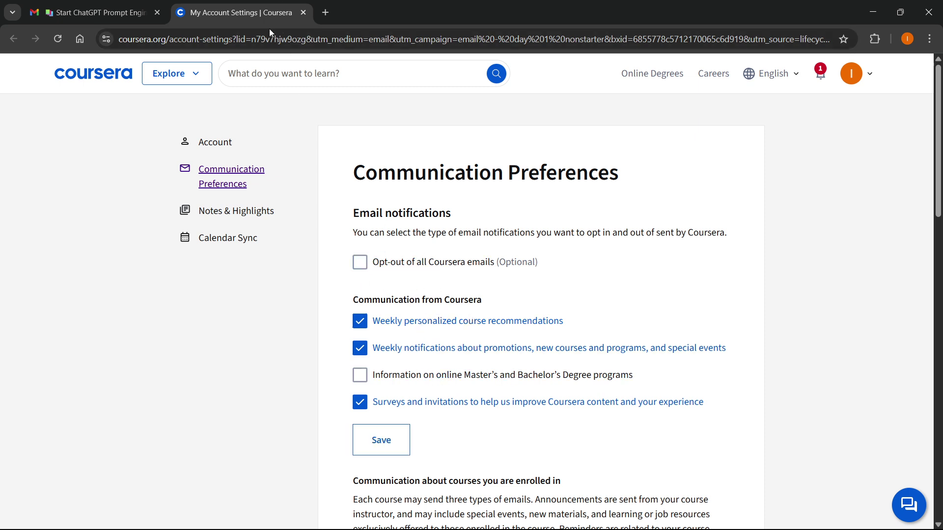
{"action": "left_click", "coordinate": [96, 12]}
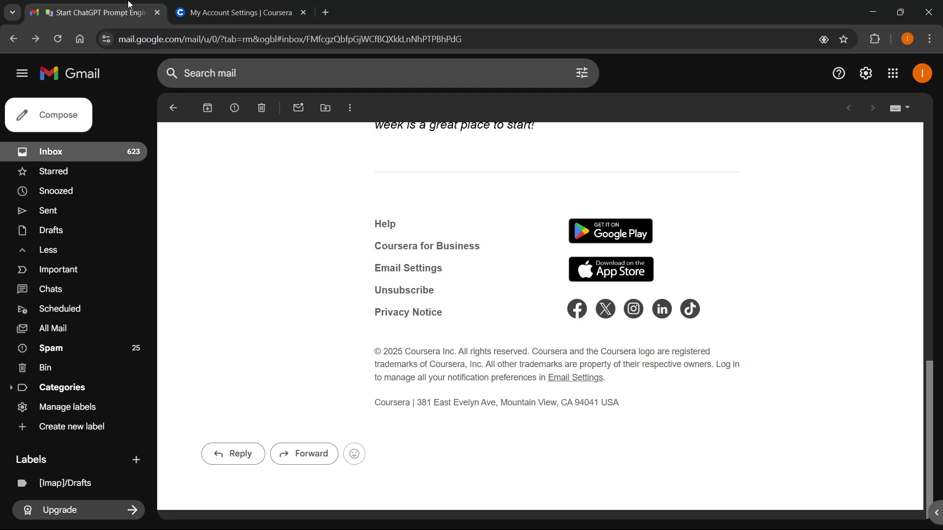
{"action": "scroll", "coordinate": [571, 281], "scroll_direction": "up", "scroll_amount": 1}
{"action": "scroll", "coordinate": [571, 280], "scroll_direction": "up", "scroll_amount": 4}
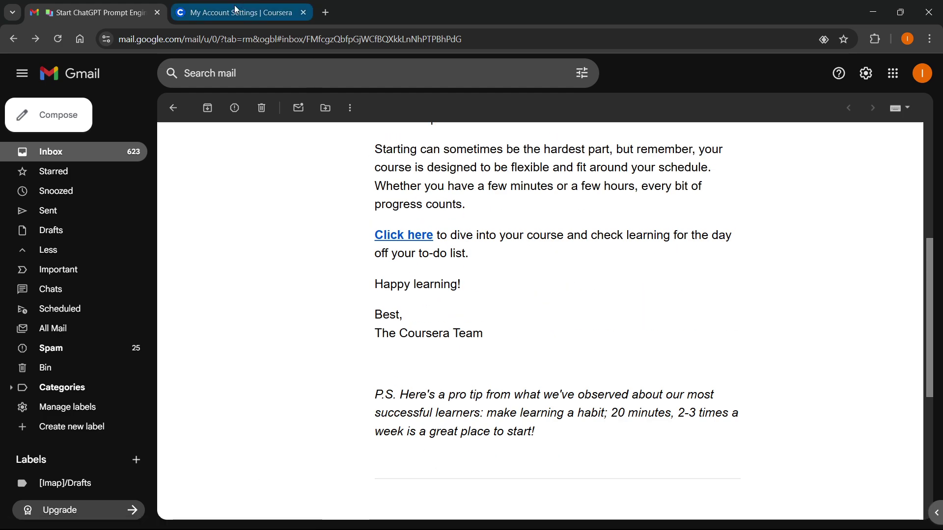
{"action": "scroll", "coordinate": [560, 328], "scroll_direction": "up", "scroll_amount": 4}
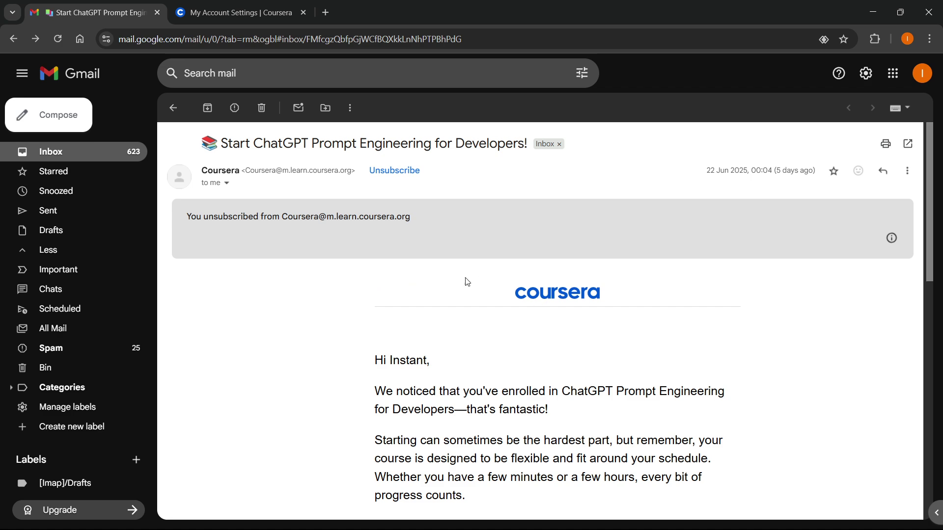
{"action": "left_click", "coordinate": [278, 10]}
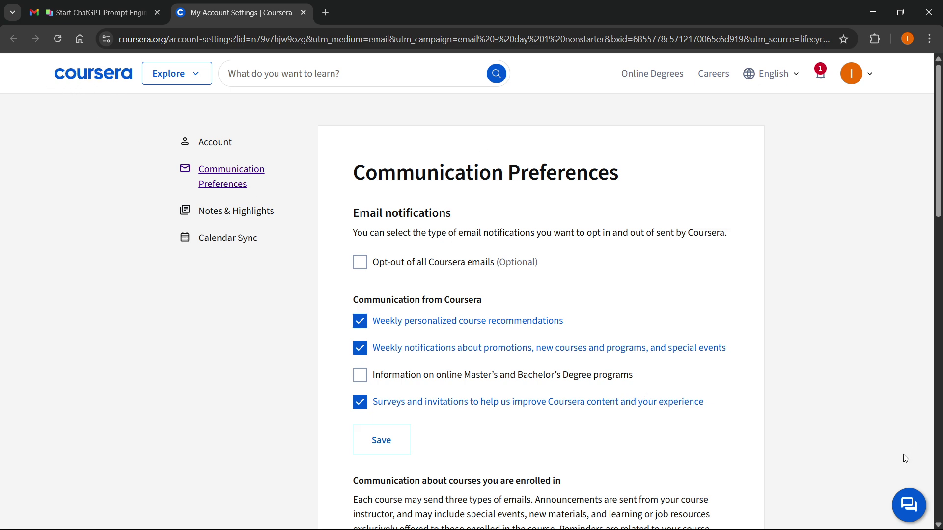
- Open and close Coursera's support chat, dismiss its feedback prompt, and return to Gmail
{"action": "left_click", "coordinate": [908, 505]}
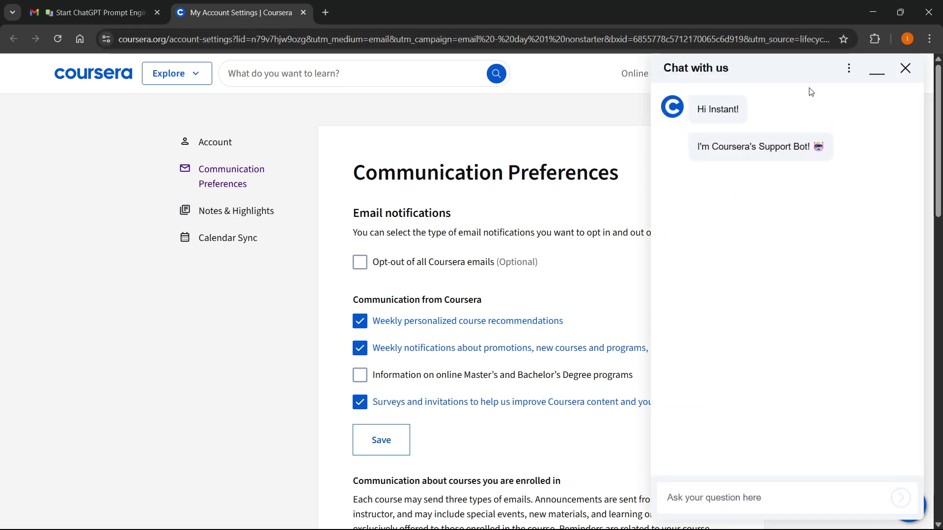
{"action": "left_click", "coordinate": [905, 68]}
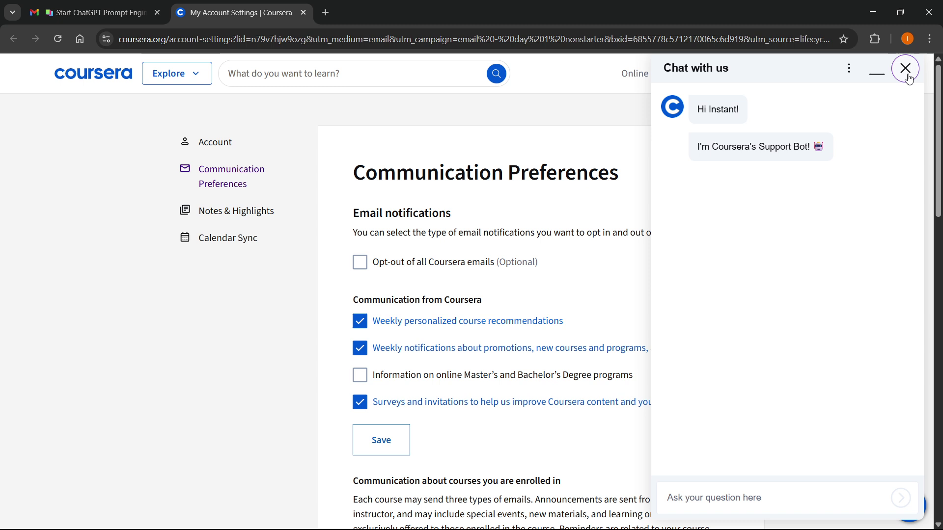
{"action": "left_click", "coordinate": [906, 71]}
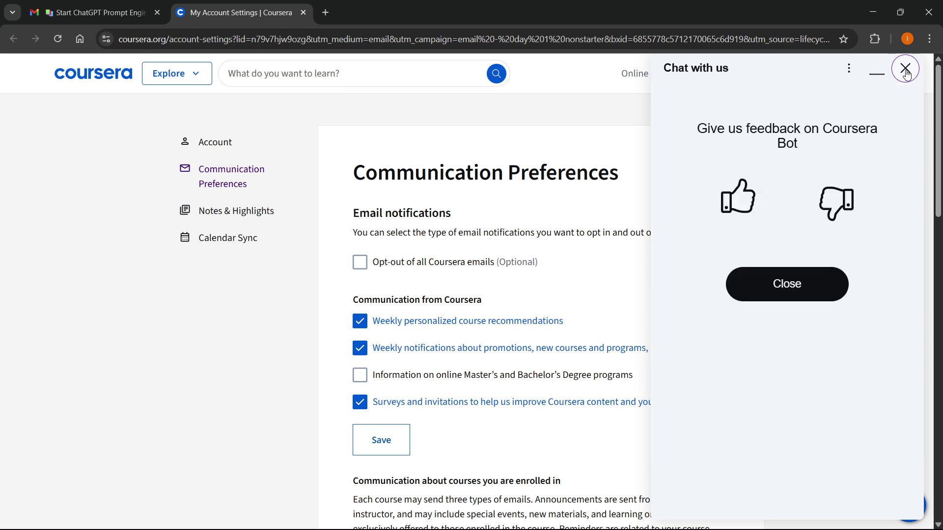
{"action": "left_click", "coordinate": [772, 286]}
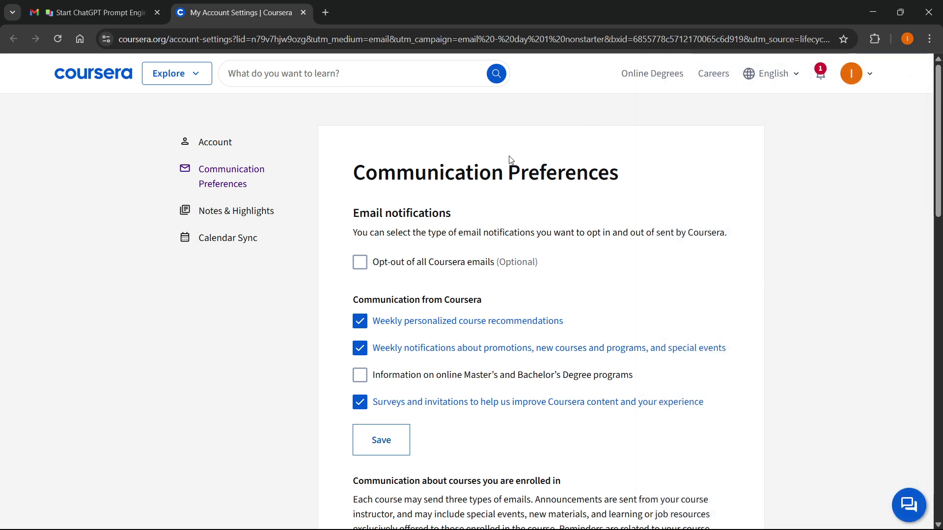
{"action": "left_click", "coordinate": [95, 11]}
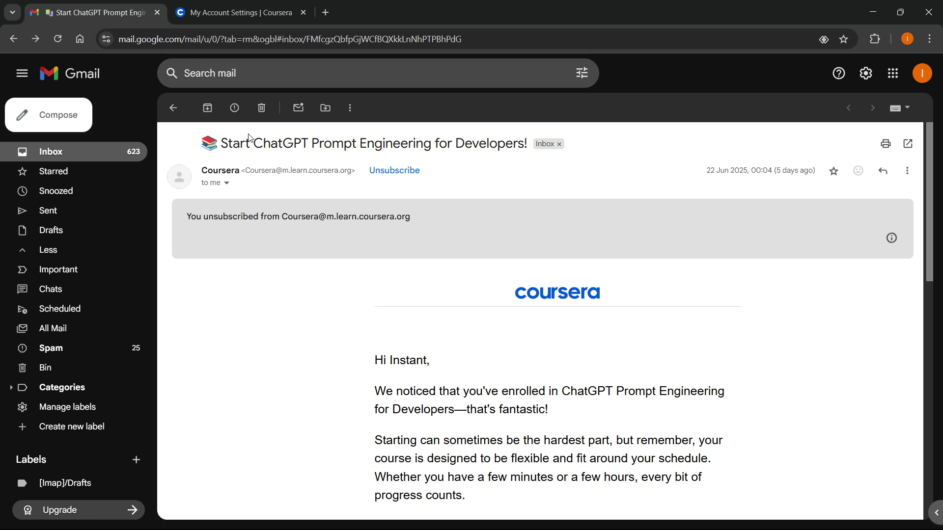